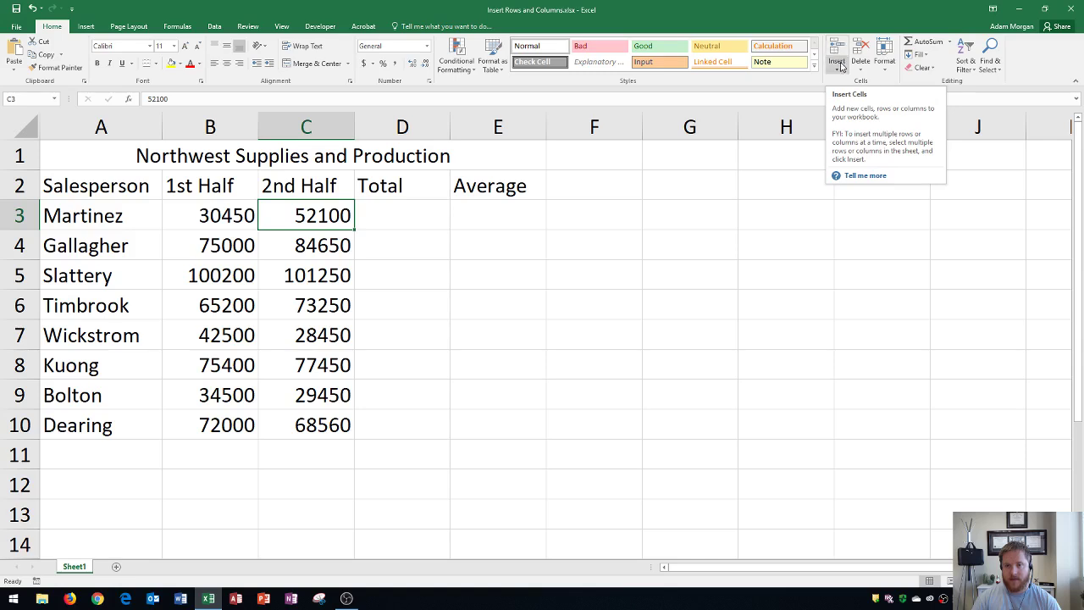
- Insert a blank row 3 above the Martinez row from the Home Insert menu, then select C4
{"action": "left_click", "coordinate": [839, 71]}
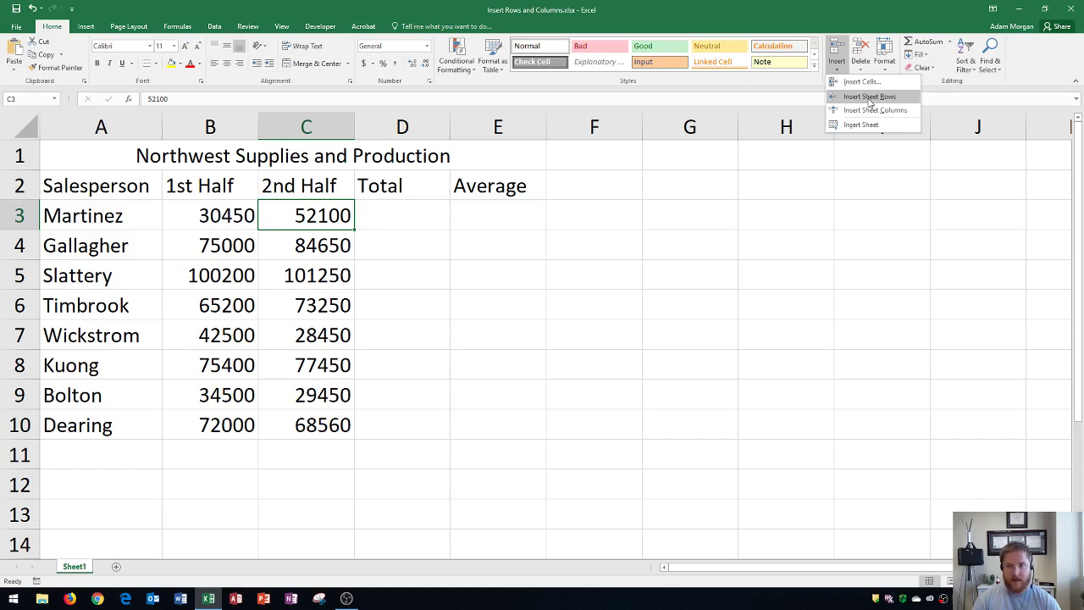
{"action": "left_click", "coordinate": [869, 97]}
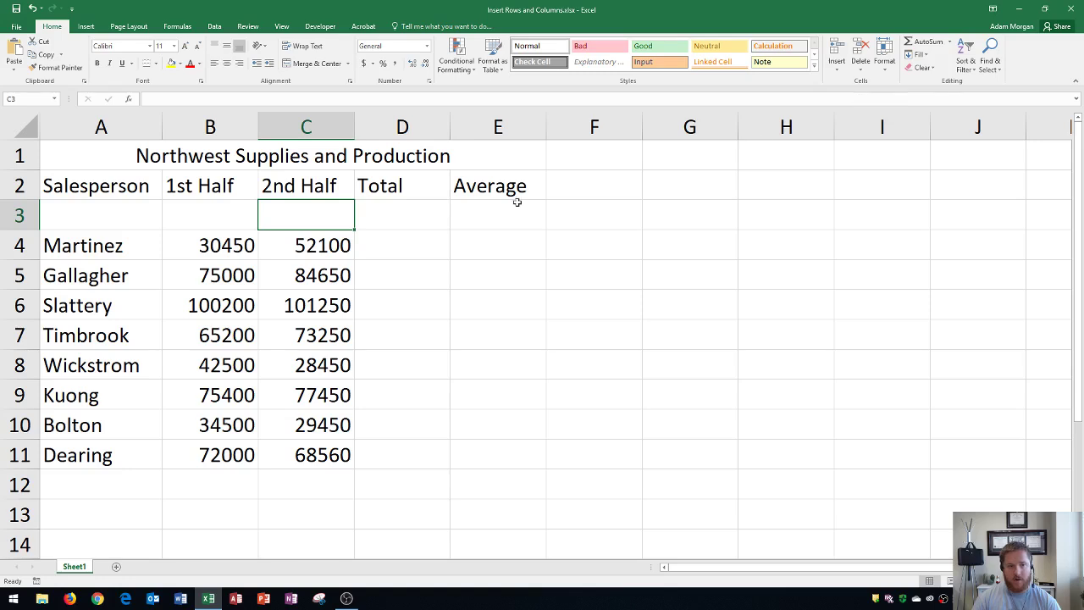
{"action": "left_click", "coordinate": [315, 245]}
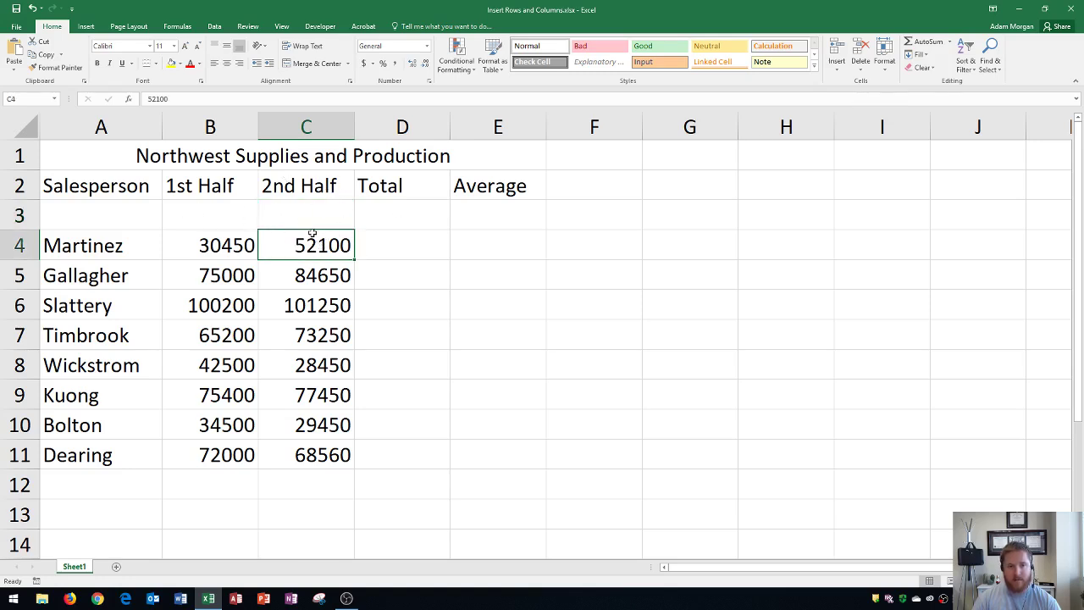
- Insert a blank column C before 2nd Half using Home Insert Sheet Columns
{"action": "left_click", "coordinate": [836, 66]}
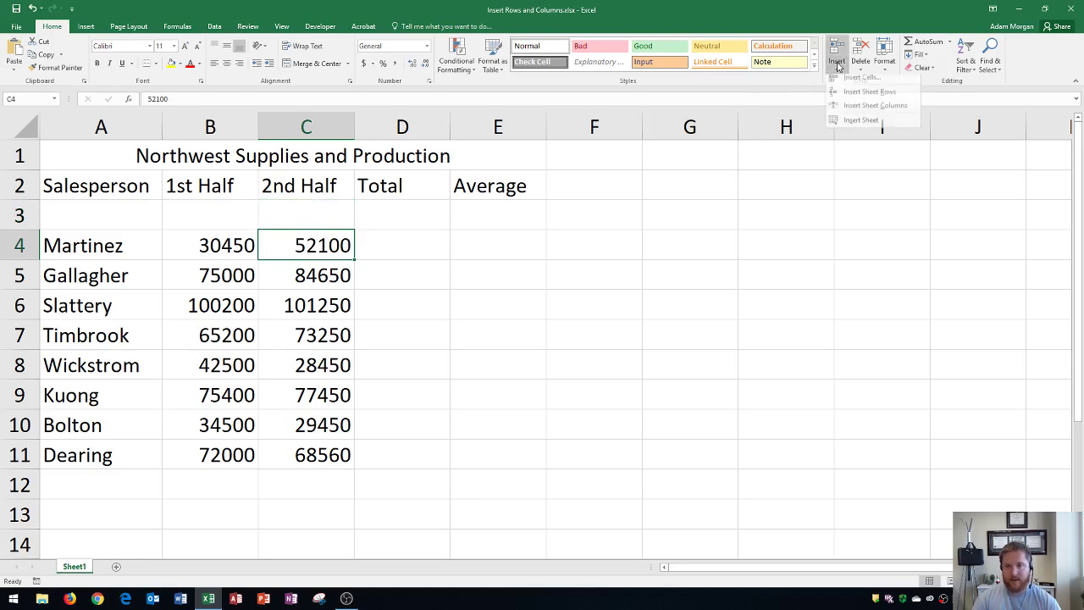
{"action": "left_click", "coordinate": [868, 110]}
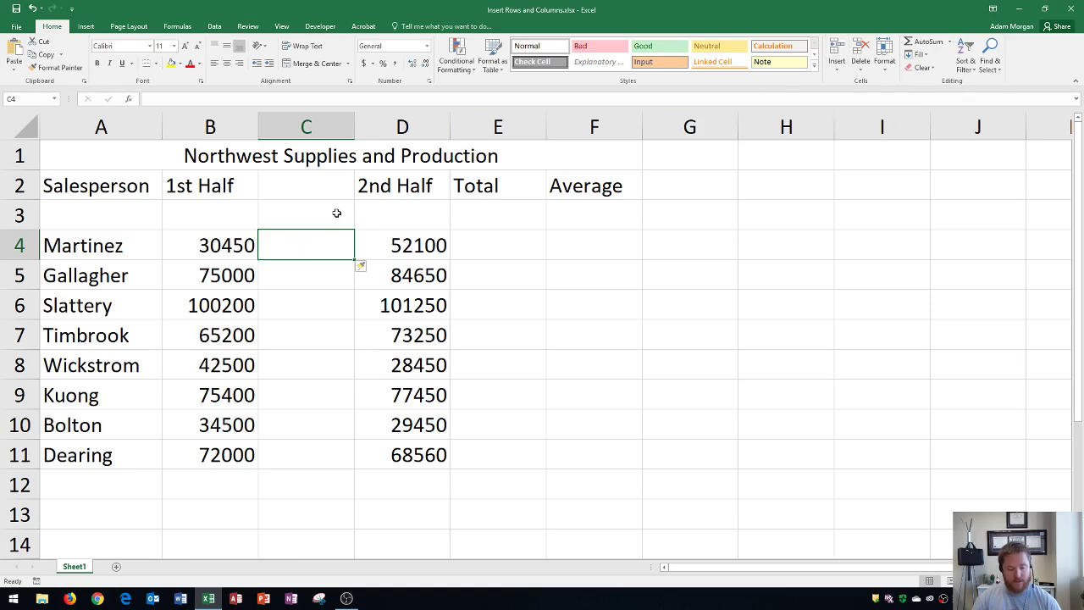
- Undo the insertion, then add a blank column C before 2nd Half via the column header's context menu
{"action": "key", "text": "ctrl+z"}
{"action": "key", "text": "ctrl+z"}
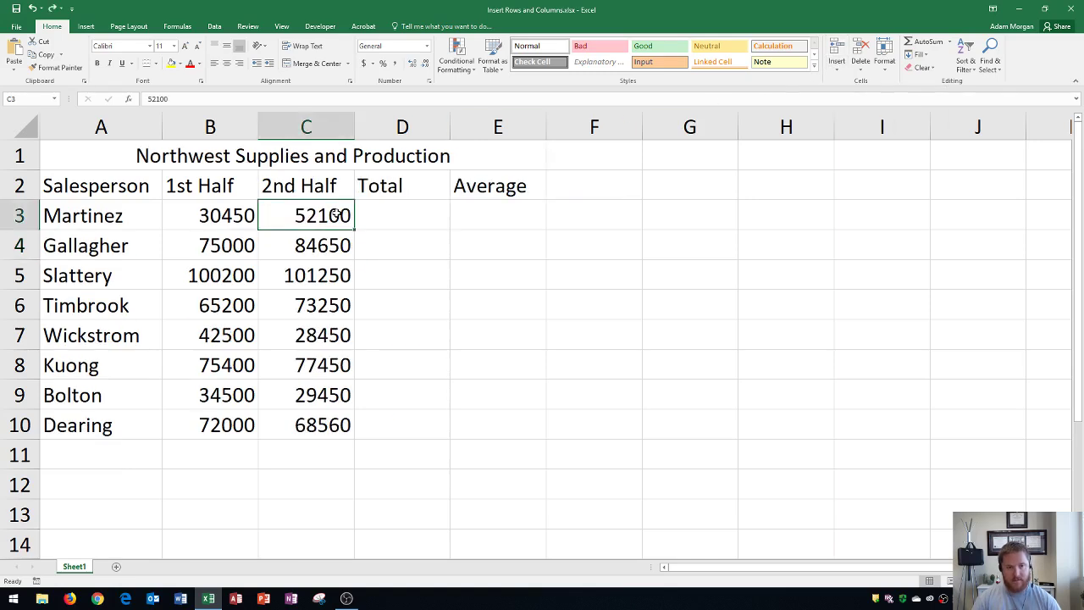
{"action": "right_click", "coordinate": [302, 126]}
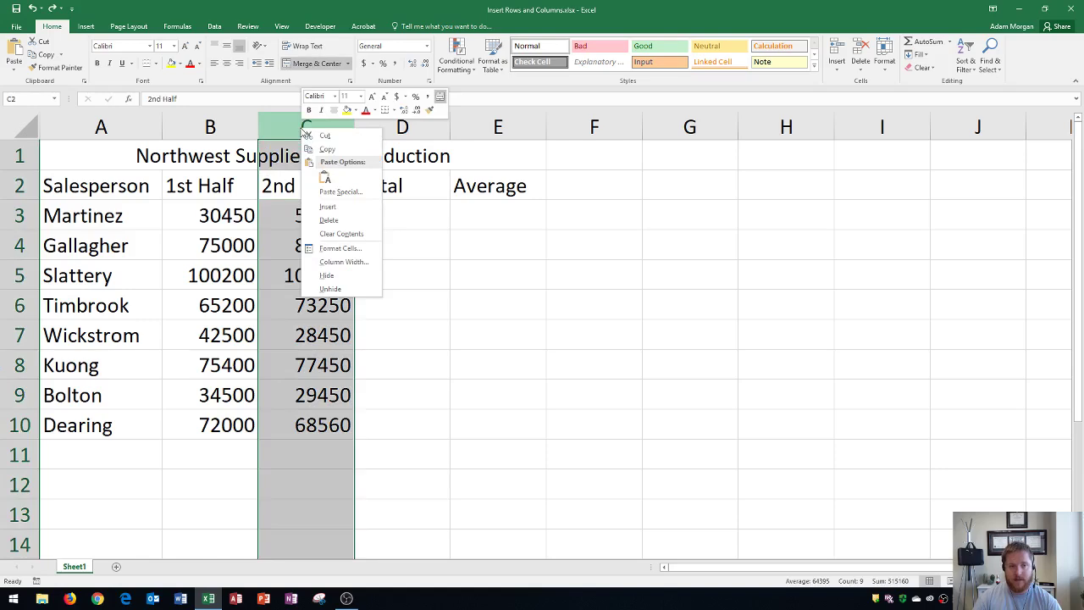
{"action": "left_click", "coordinate": [331, 210]}
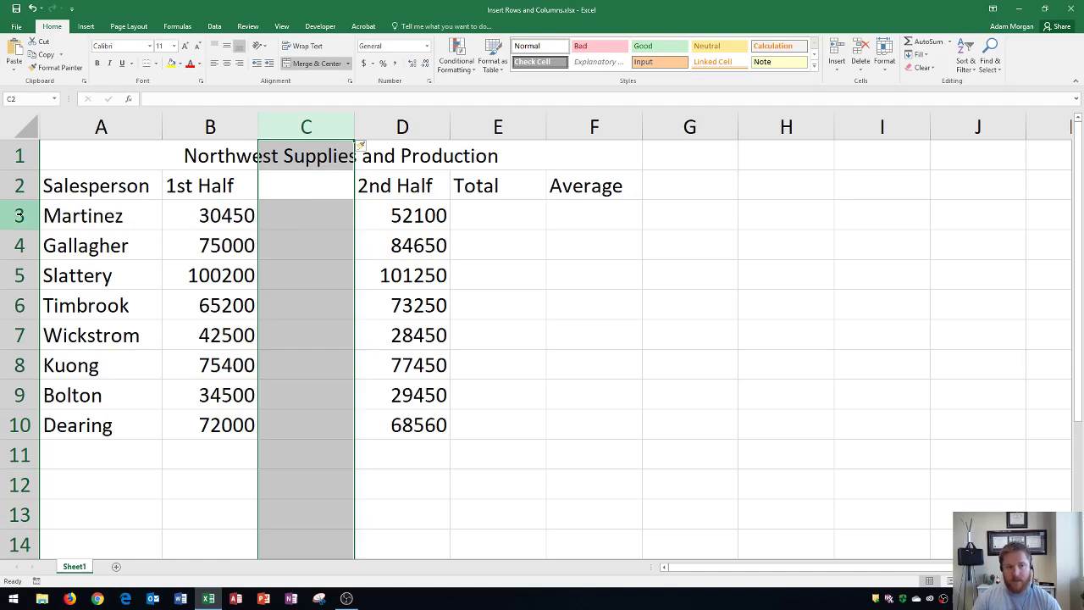
- Insert a blank row 3 above Martinez via the row header's right-click Insert
{"action": "right_click", "coordinate": [19, 215]}
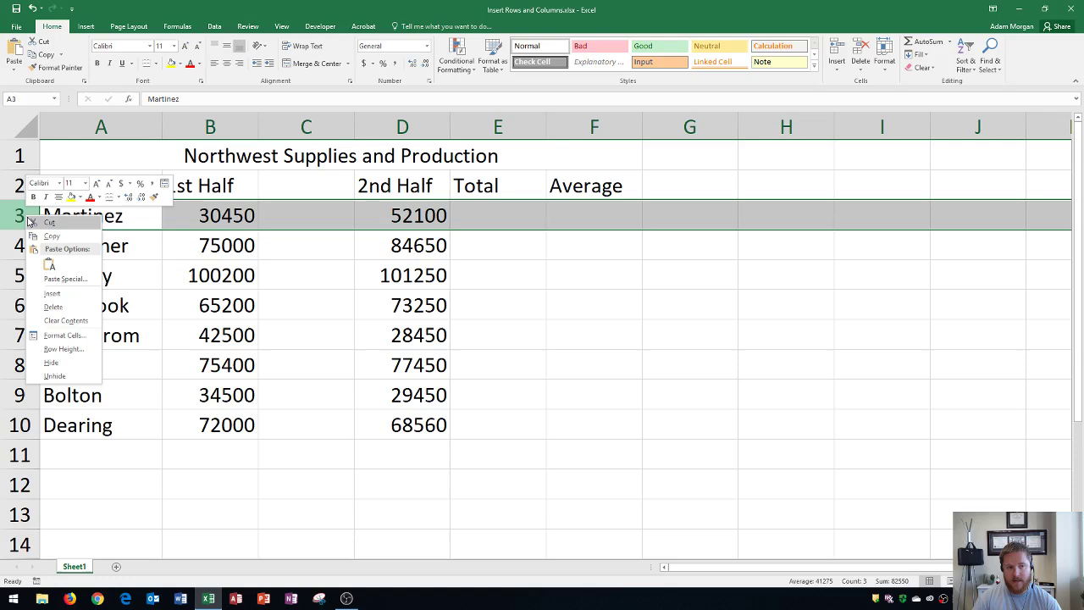
{"action": "left_click", "coordinate": [53, 297]}
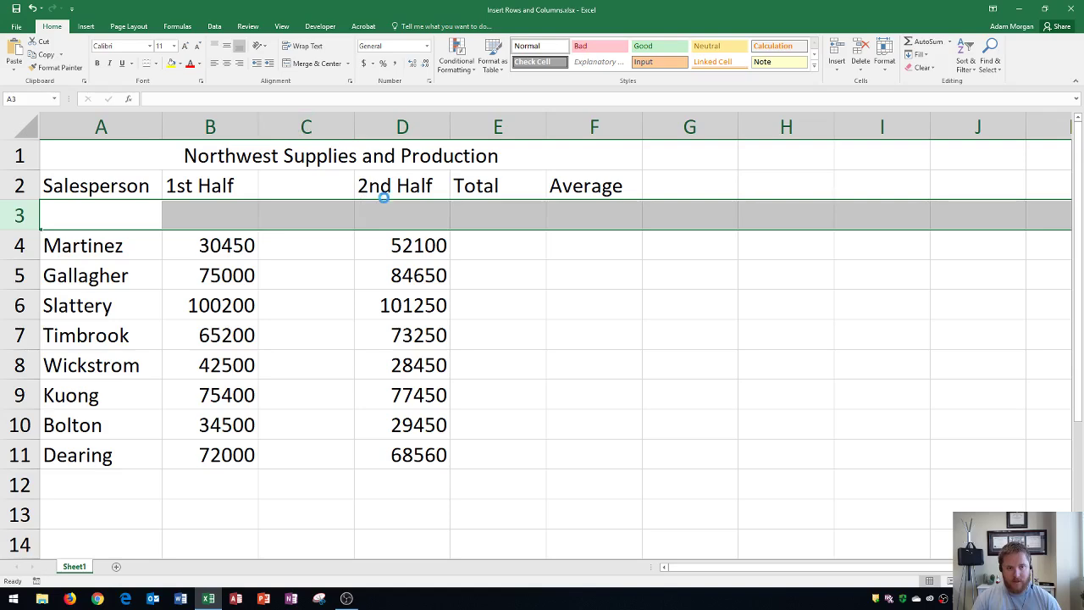
- Undo, then insert two blank columns B and C before 1st Half via right-click on headers B:C
{"action": "key", "text": "ctrl+z"}
{"action": "key", "text": "ctrl+z"}
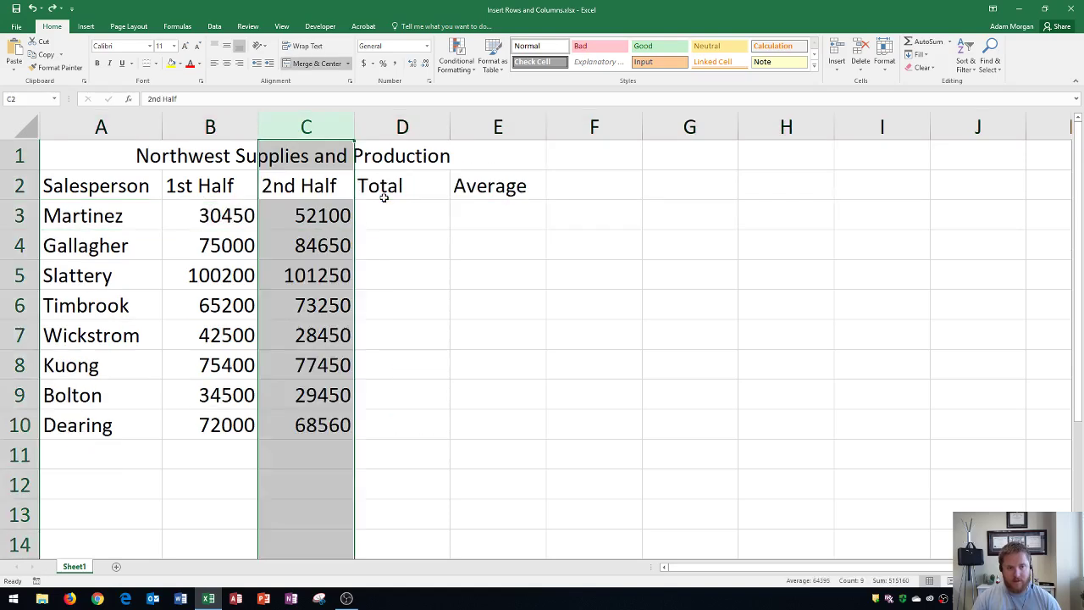
{"action": "left_click", "coordinate": [302, 221]}
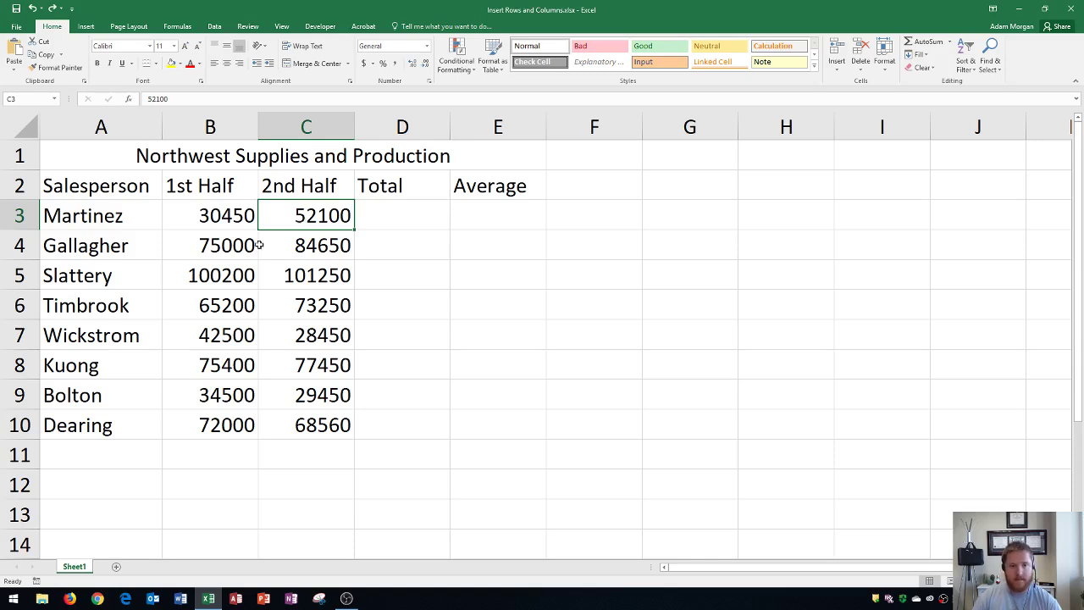
{"action": "left_click", "coordinate": [228, 258]}
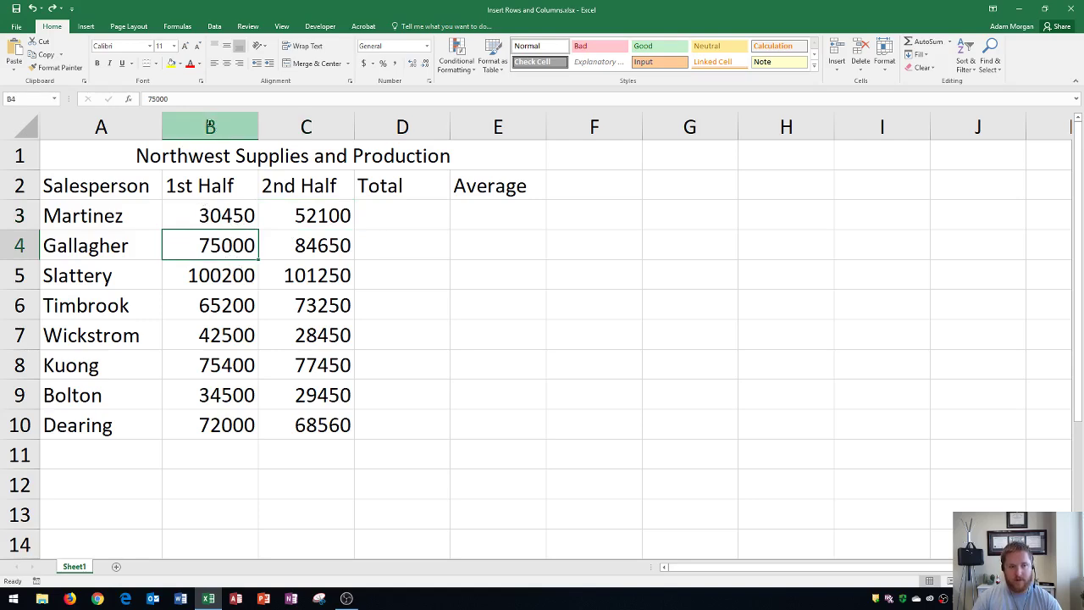
{"action": "left_click_drag", "start_coordinate": [210, 127], "coordinate": [346, 114]}
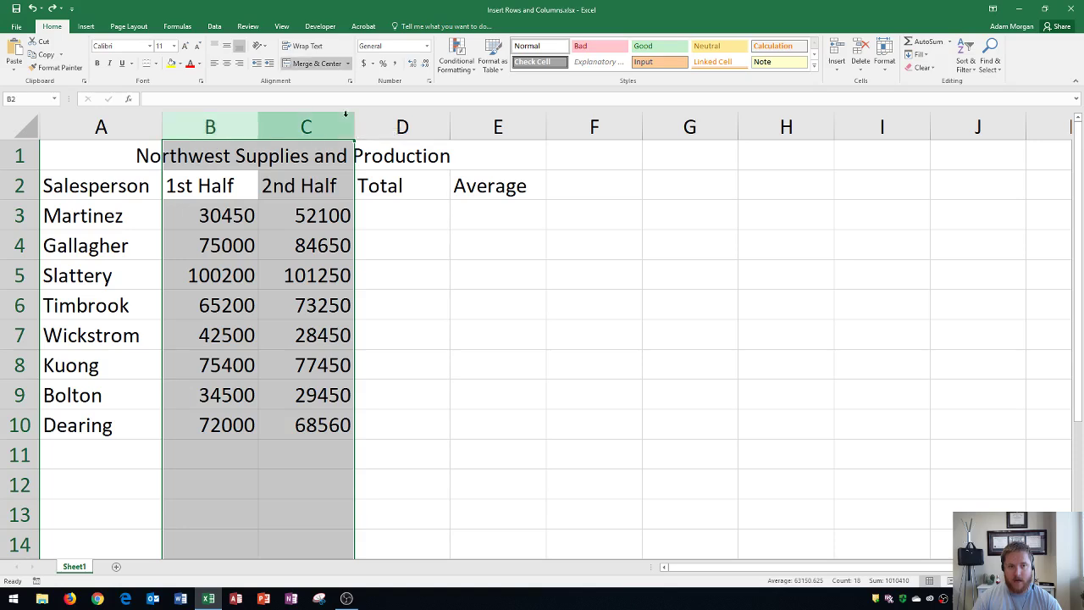
{"action": "right_click", "coordinate": [305, 124]}
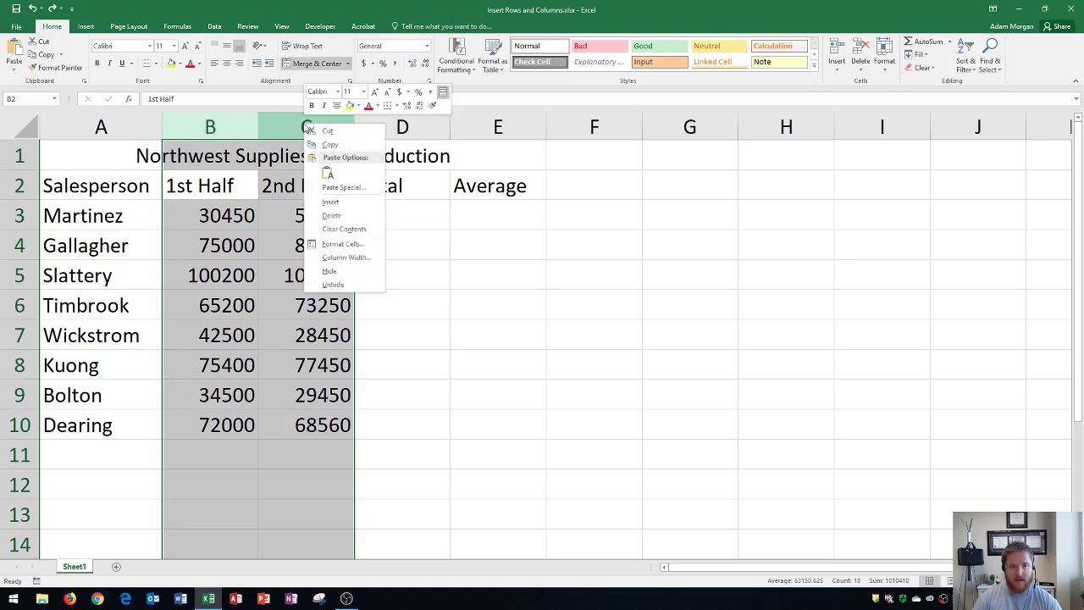
{"action": "left_click", "coordinate": [330, 202]}
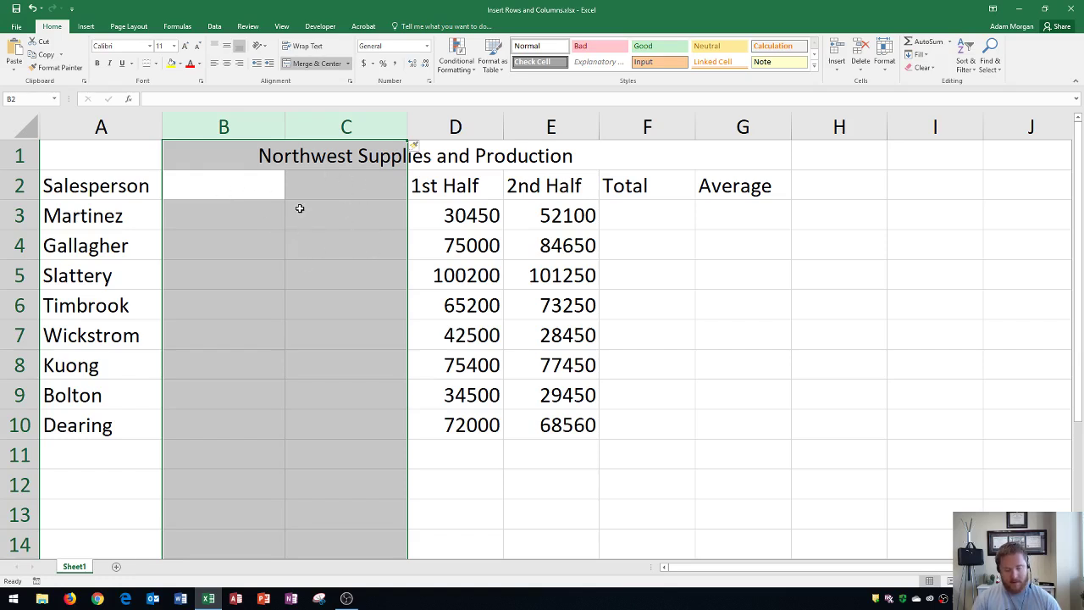
- Remove the added columns, insert two blank columns at B:C again, then undo them
{"action": "key", "text": "ctrl+minus"}
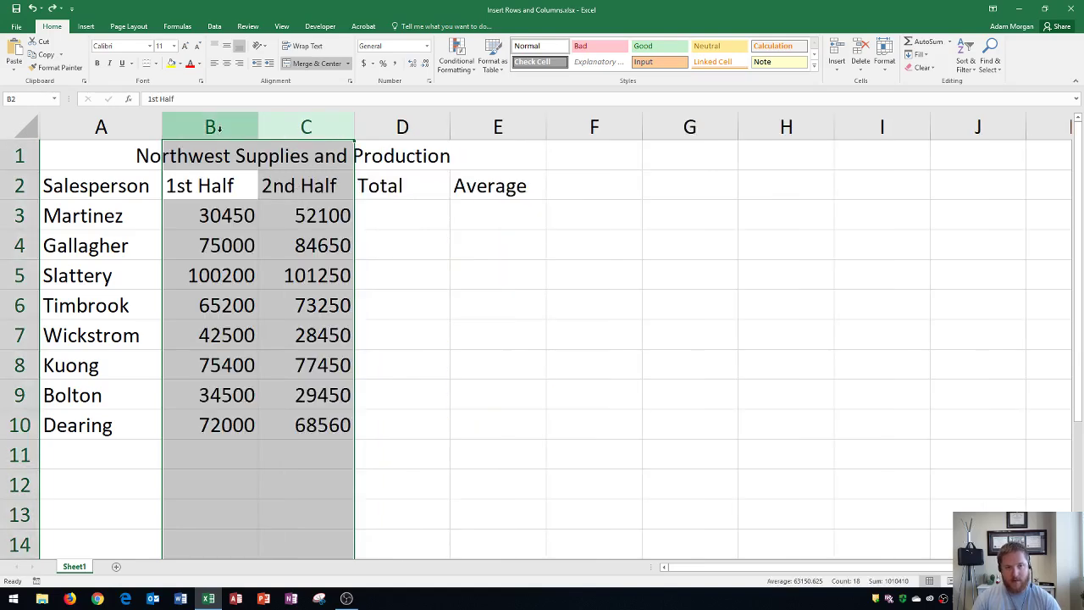
{"action": "left_click", "coordinate": [218, 127]}
{"action": "left_click_drag", "start_coordinate": [218, 127], "coordinate": [295, 127]}
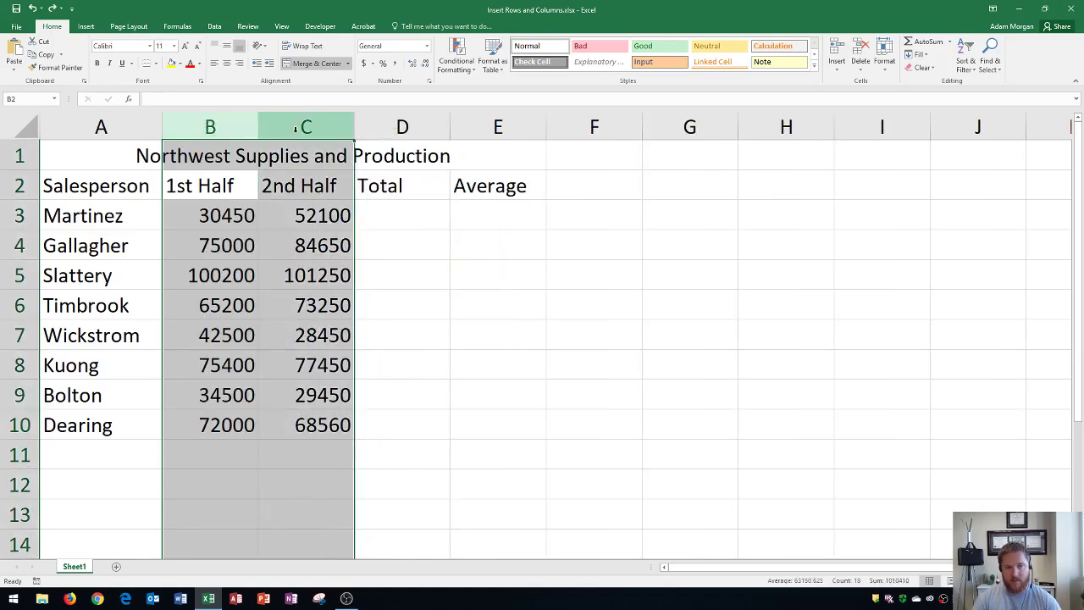
{"action": "right_click", "coordinate": [246, 129]}
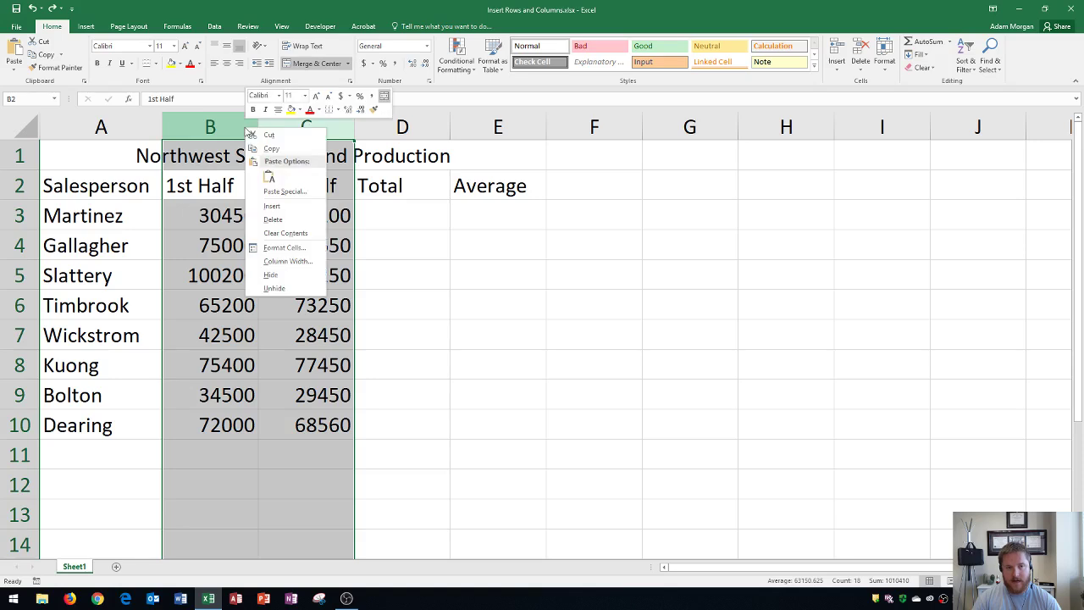
{"action": "left_click", "coordinate": [274, 207]}
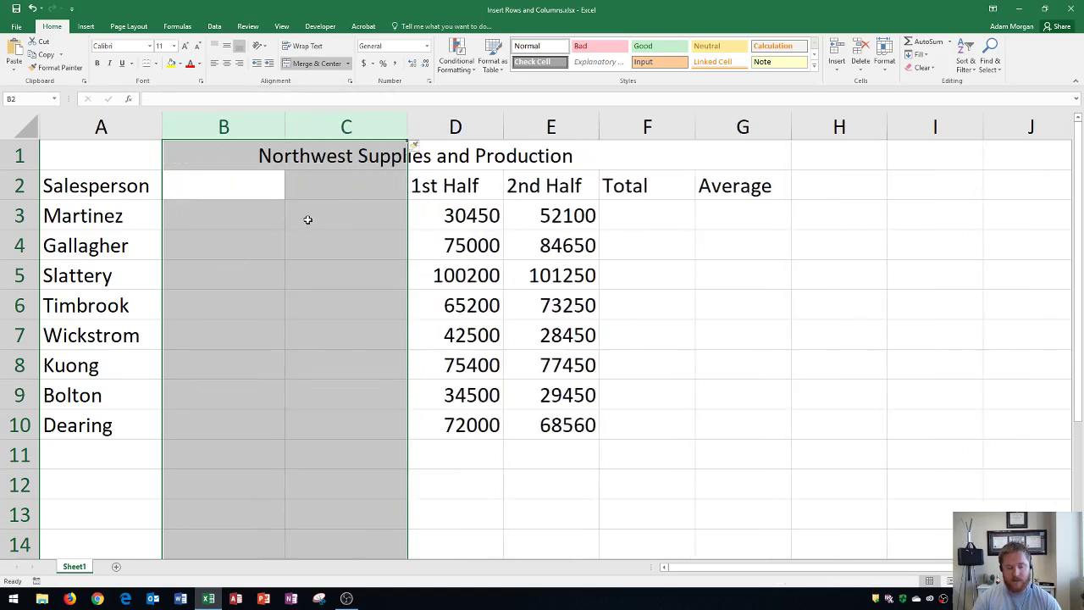
{"action": "key", "text": "ctrl+z"}
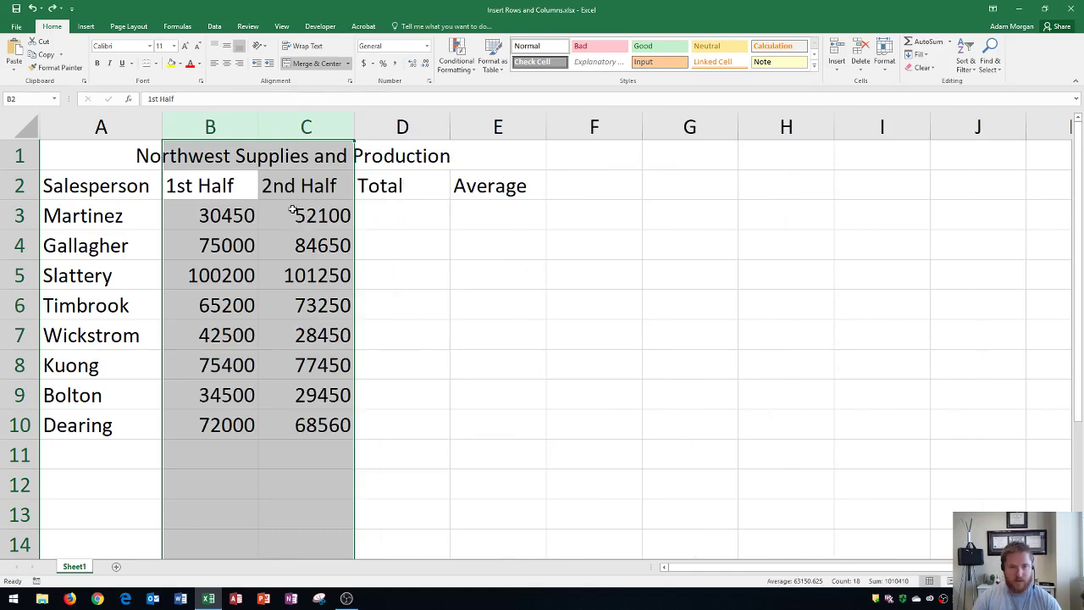
- Insert four blank columns at B:E, then undo to restore the original layout
{"action": "left_click", "coordinate": [292, 216]}
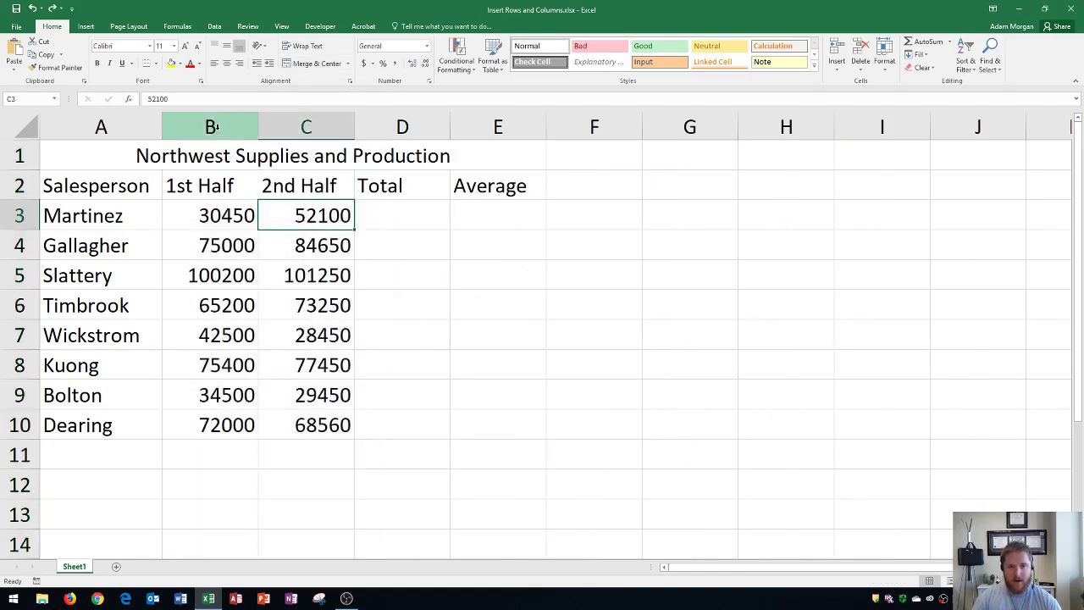
{"action": "left_click_drag", "start_coordinate": [213, 125], "coordinate": [474, 125]}
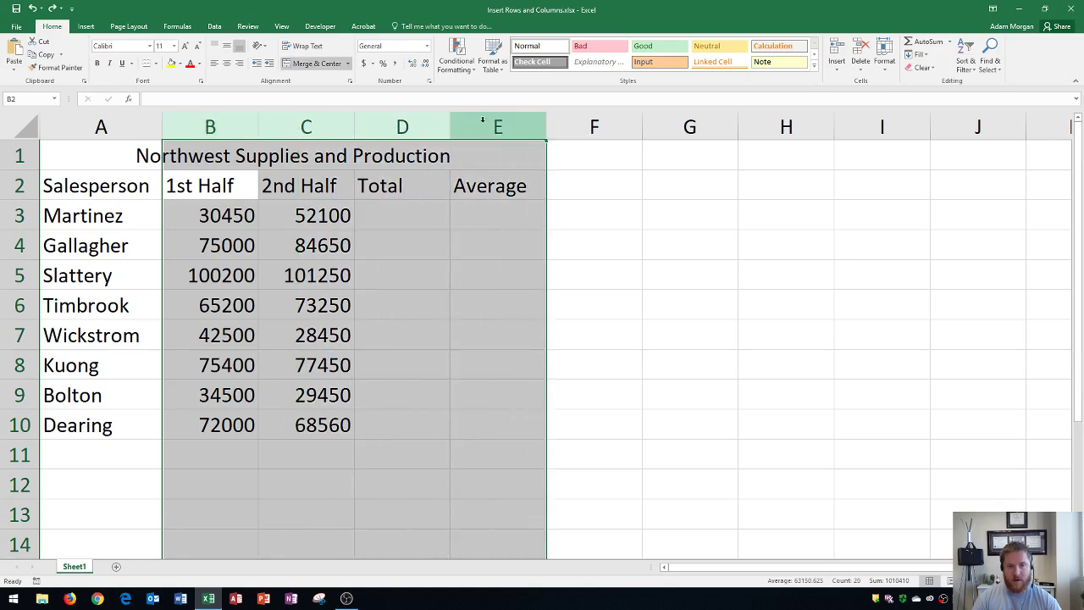
{"action": "right_click", "coordinate": [483, 123]}
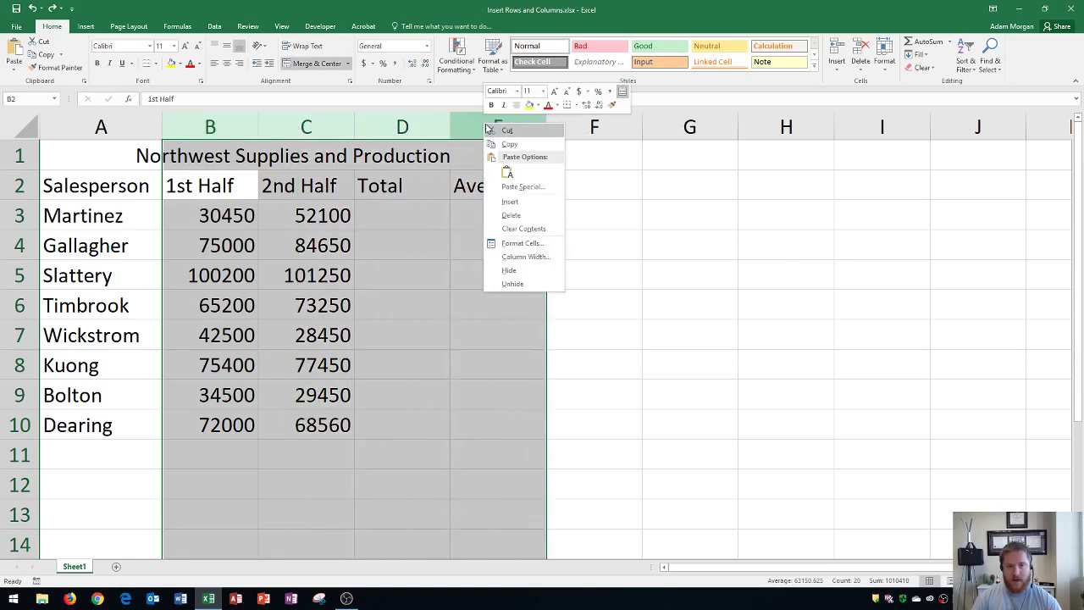
{"action": "left_click", "coordinate": [513, 204]}
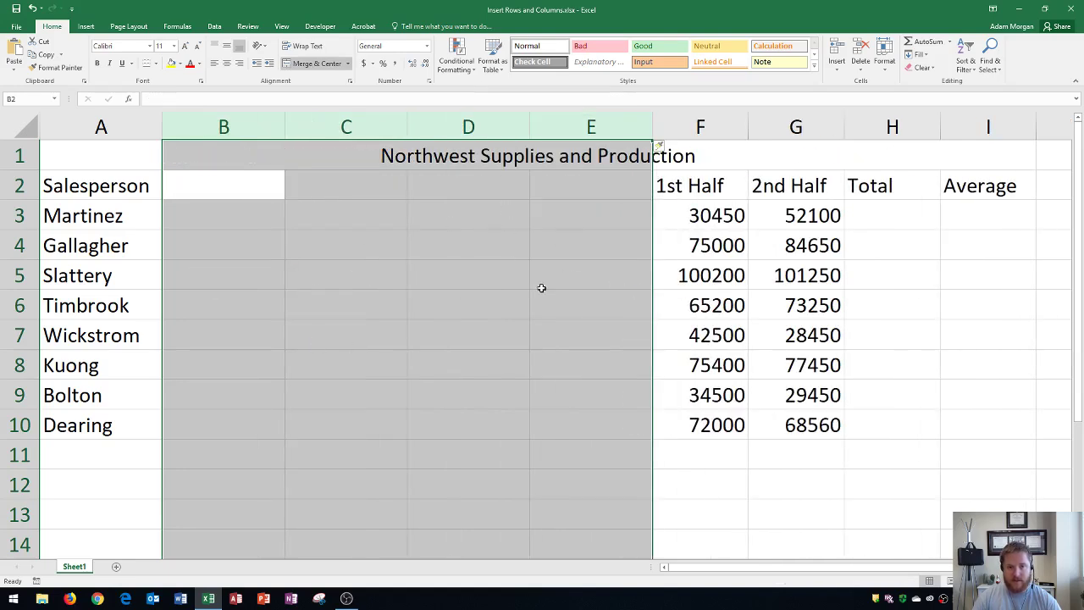
{"action": "key", "text": "ctrl+z"}
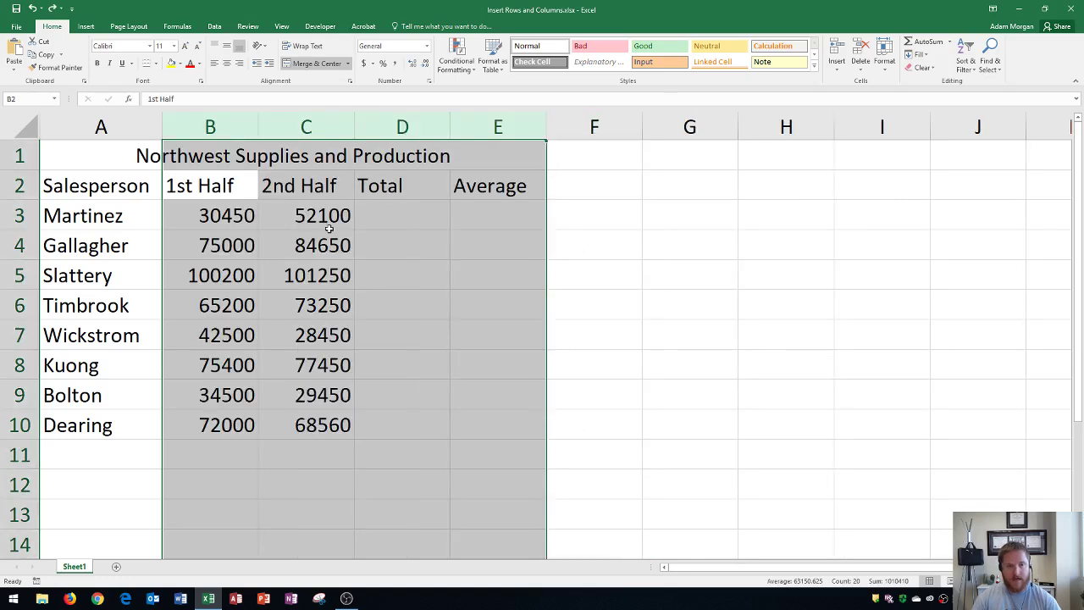
{"action": "left_click", "coordinate": [304, 220]}
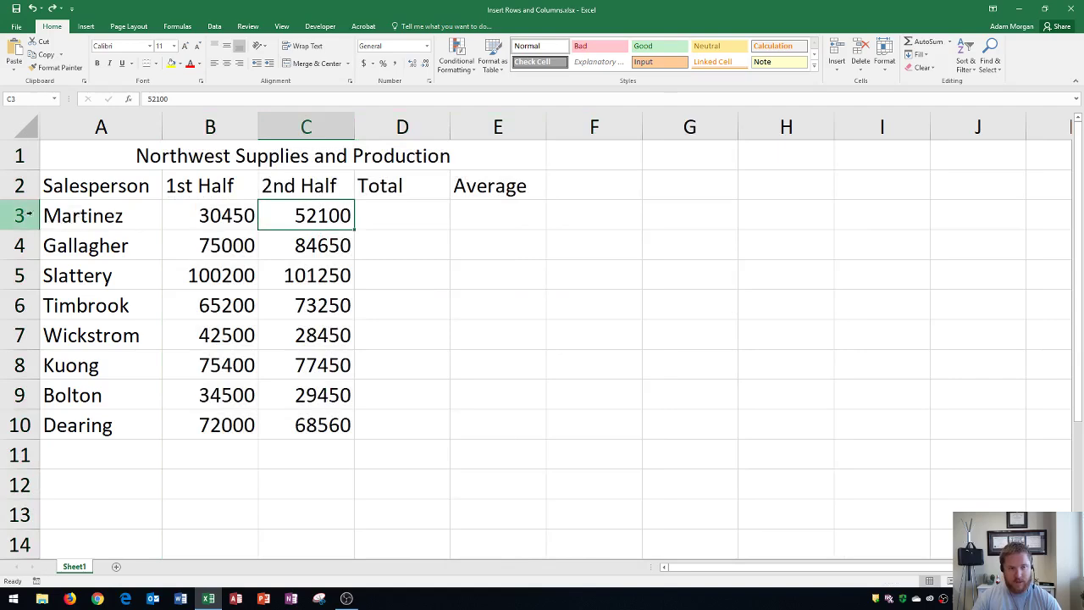
{"action": "left_click_drag", "start_coordinate": [21, 216], "coordinate": [18, 335]}
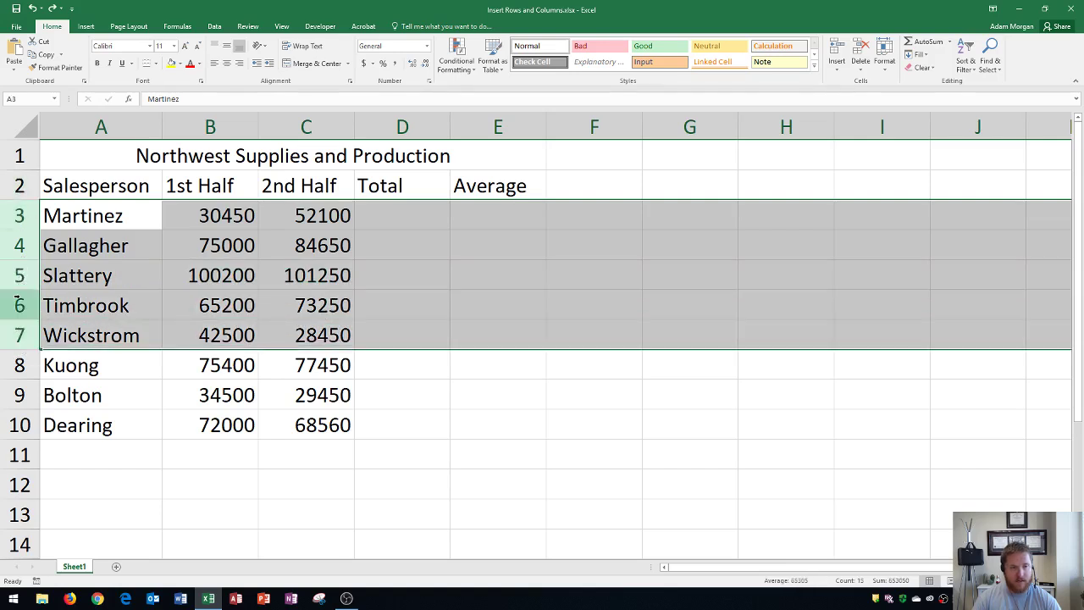
{"action": "right_click", "coordinate": [23, 217]}
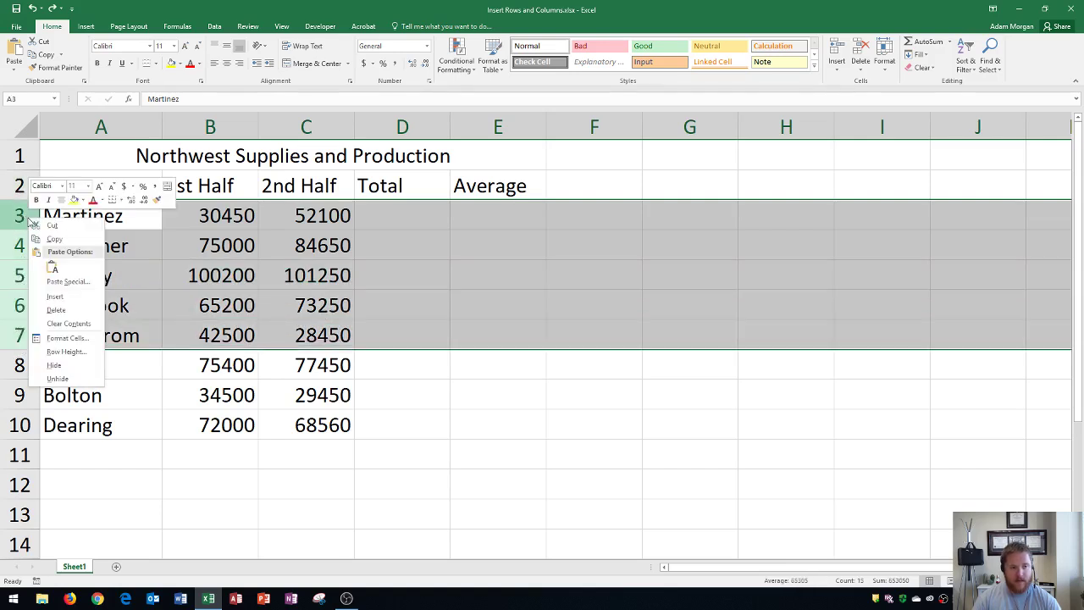
{"action": "left_click", "coordinate": [60, 300]}
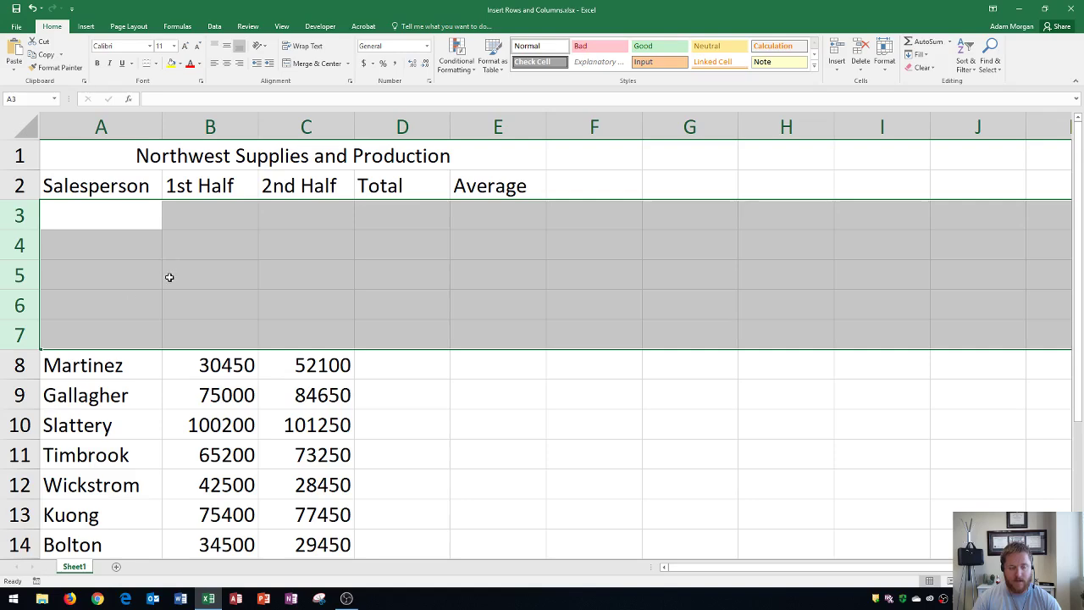
{"action": "key", "text": "ctrl+z"}
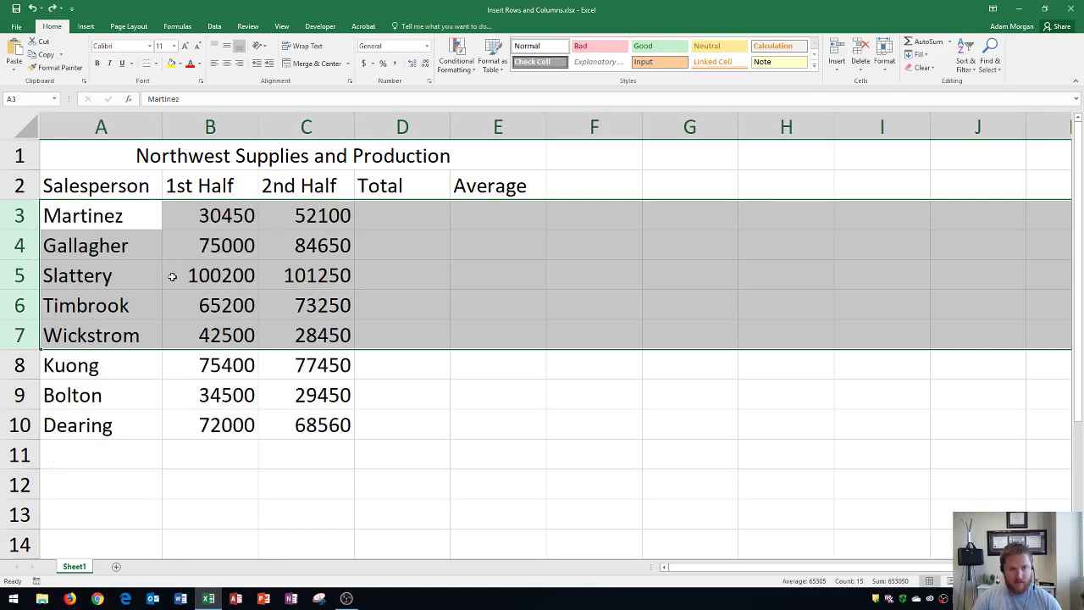
- Copy the eight salesperson rows 3–10 and paste them into rows 11–18
{"action": "scroll", "coordinate": [181, 265], "scroll_direction": "down", "scroll_amount": 2}
{"action": "scroll", "coordinate": [187, 251], "scroll_direction": "down", "scroll_amount": 3}
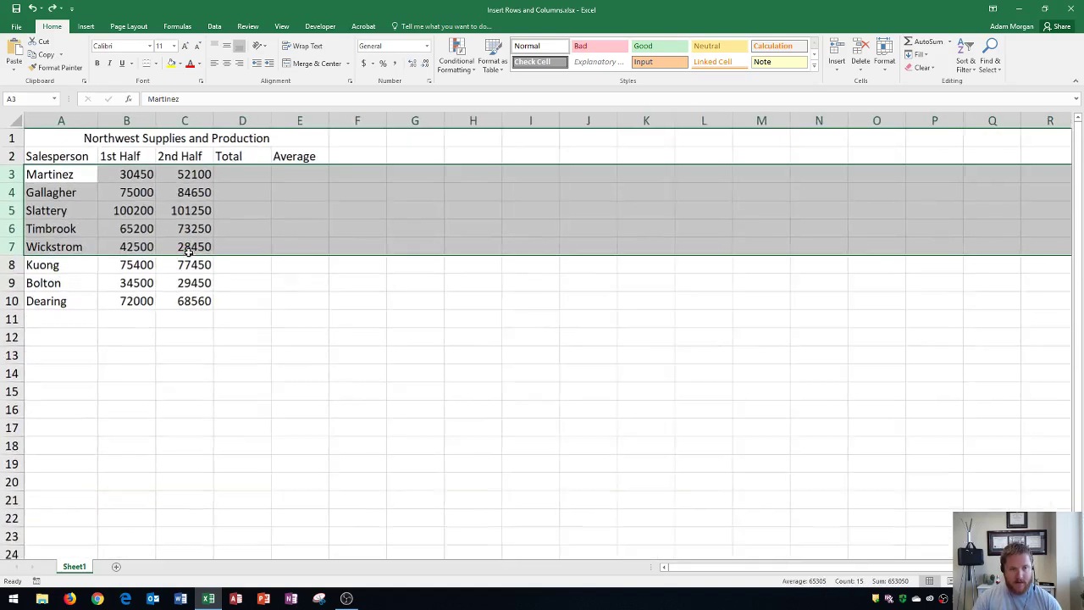
{"action": "left_click_drag", "start_coordinate": [12, 162], "coordinate": [12, 270]}
{"action": "key", "text": "ctrl+c"}
{"action": "left_click", "coordinate": [10, 279]}
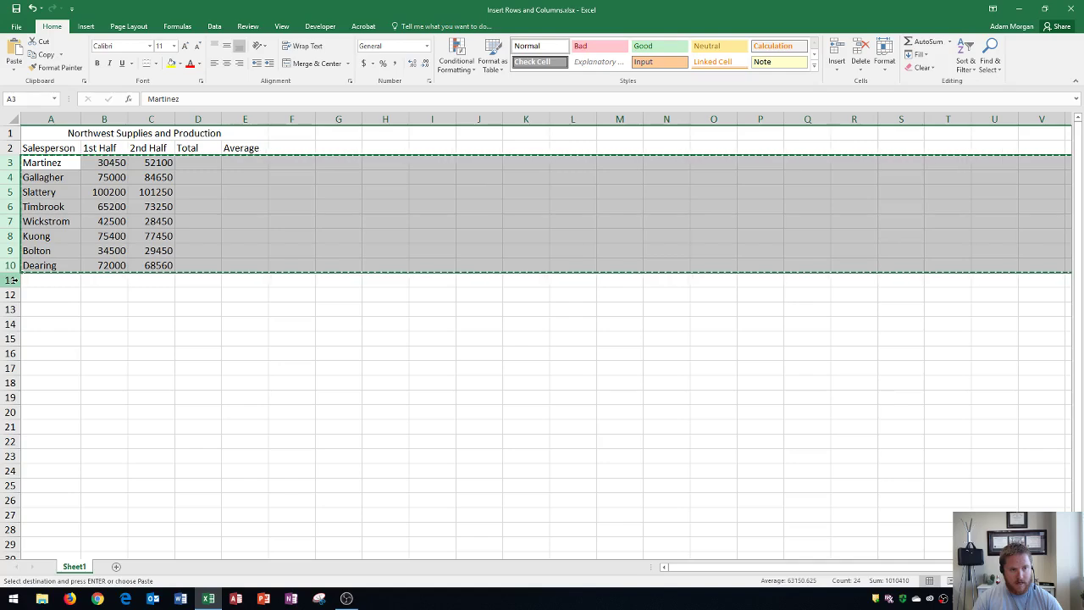
{"action": "key", "text": "ctrl+v"}
- Paste the copied rows again at rows 19 and 27, then clear the copy marquee
{"action": "left_click_drag", "start_coordinate": [10, 367], "coordinate": [12, 397]}
{"action": "key", "text": "ctrl+v"}
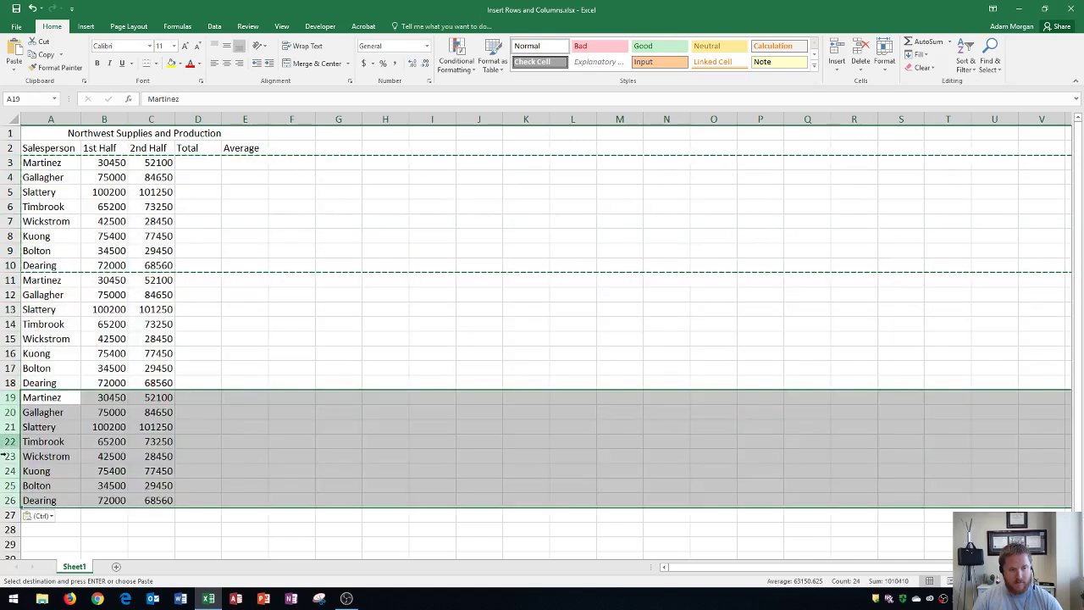
{"action": "left_click", "coordinate": [11, 515]}
{"action": "key", "text": "ctrl+v"}
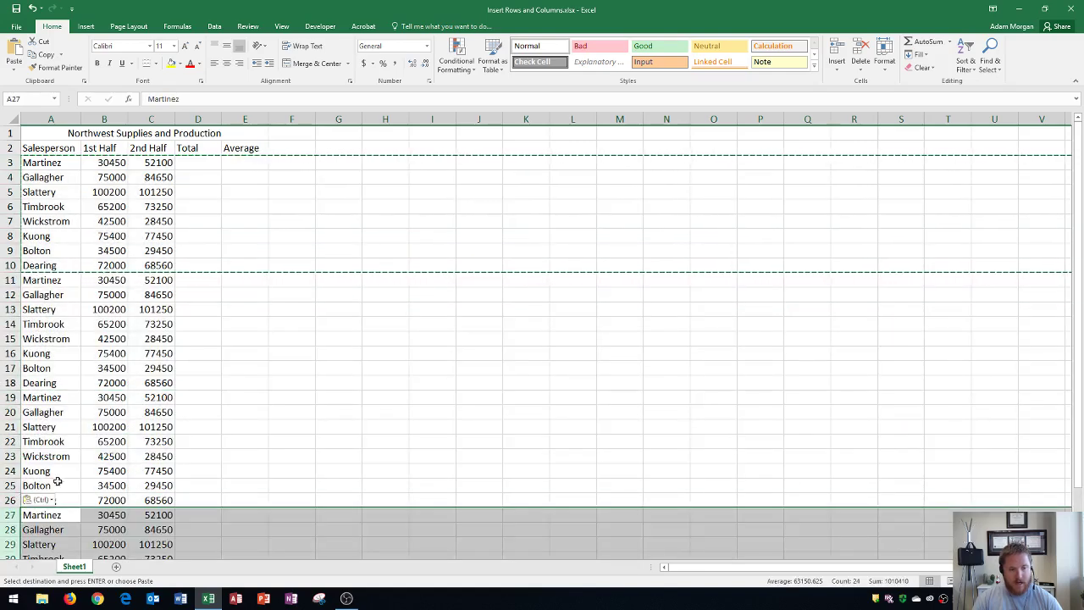
{"action": "scroll", "coordinate": [138, 467], "scroll_direction": "down", "scroll_amount": 2}
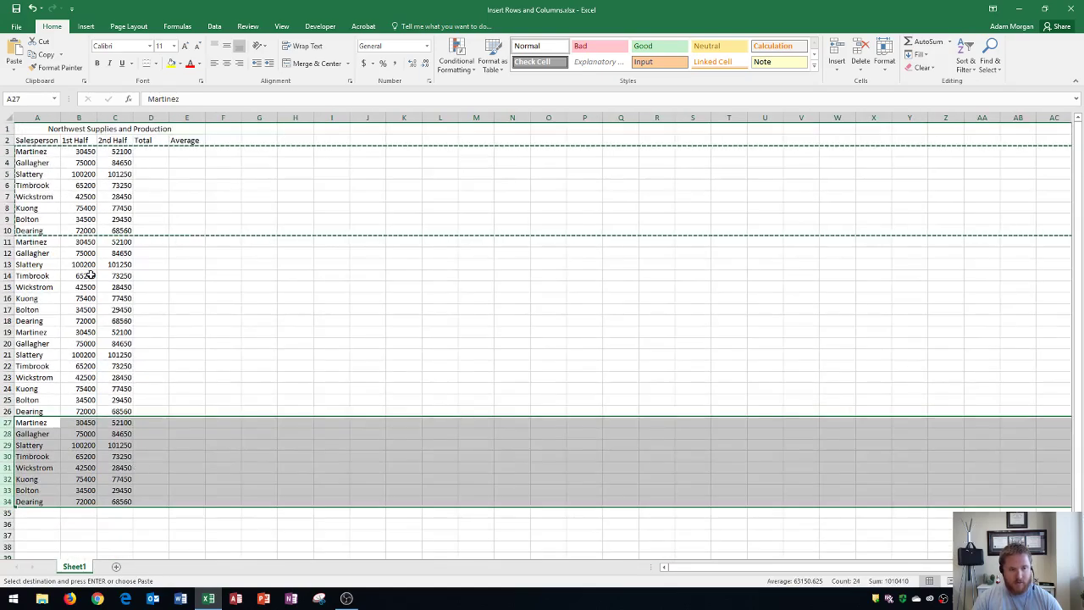
{"action": "left_click", "coordinate": [90, 274]}
{"action": "key", "text": "Escape"}
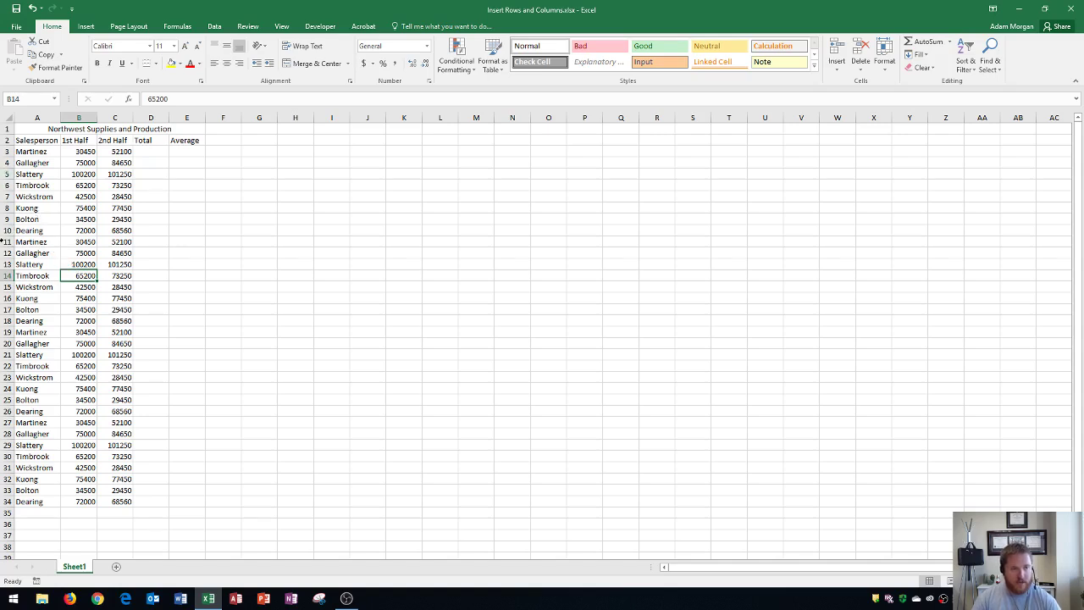
- Insert 21 blank rows (3–23) above the sales data using the row headers' right-click Insert
{"action": "left_click_drag", "start_coordinate": [7, 151], "coordinate": [5, 377]}
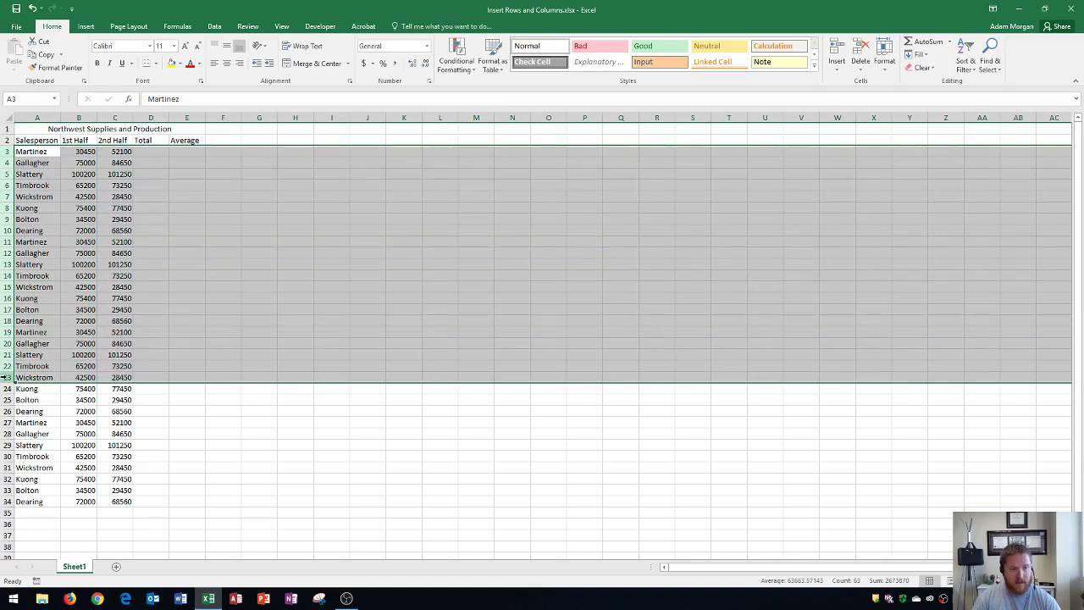
{"action": "right_click", "coordinate": [6, 377]}
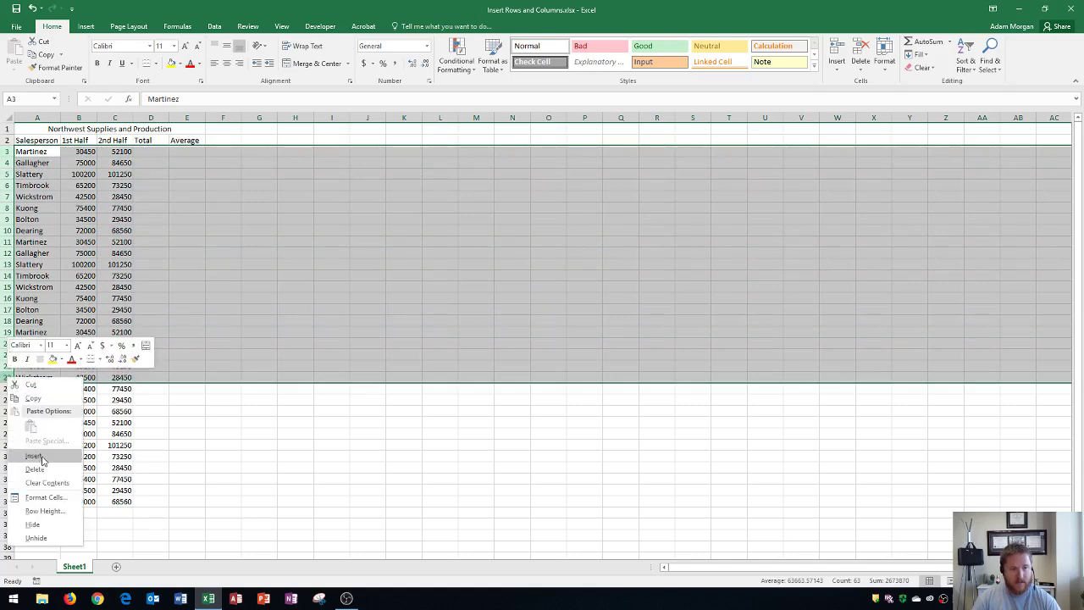
{"action": "left_click", "coordinate": [34, 455]}
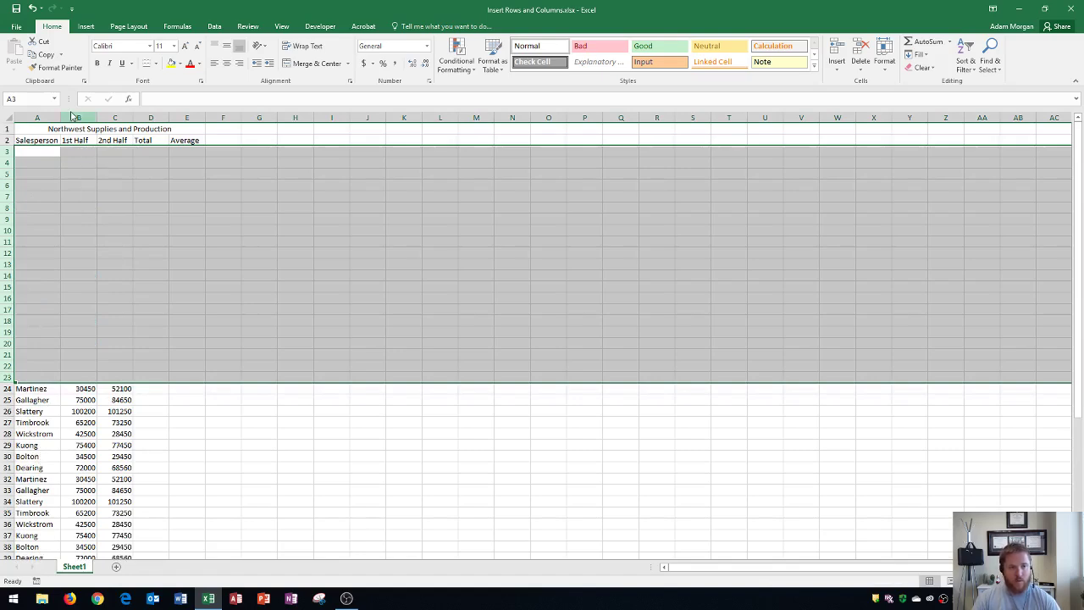
{"action": "scroll", "coordinate": [85, 271], "scroll_direction": "up", "scroll_amount": 5, "text": "ctrl"}
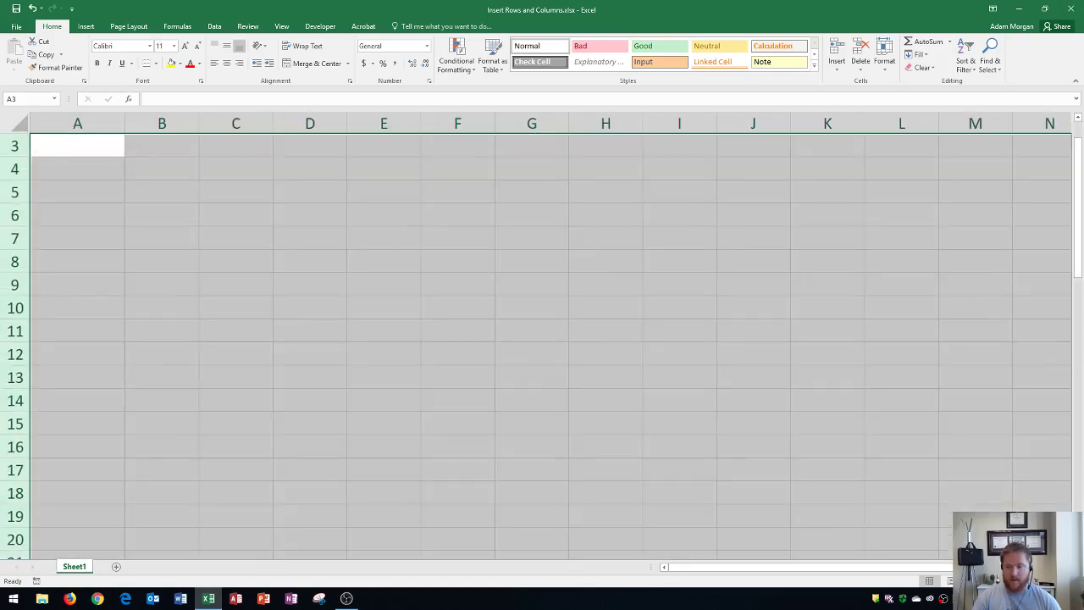